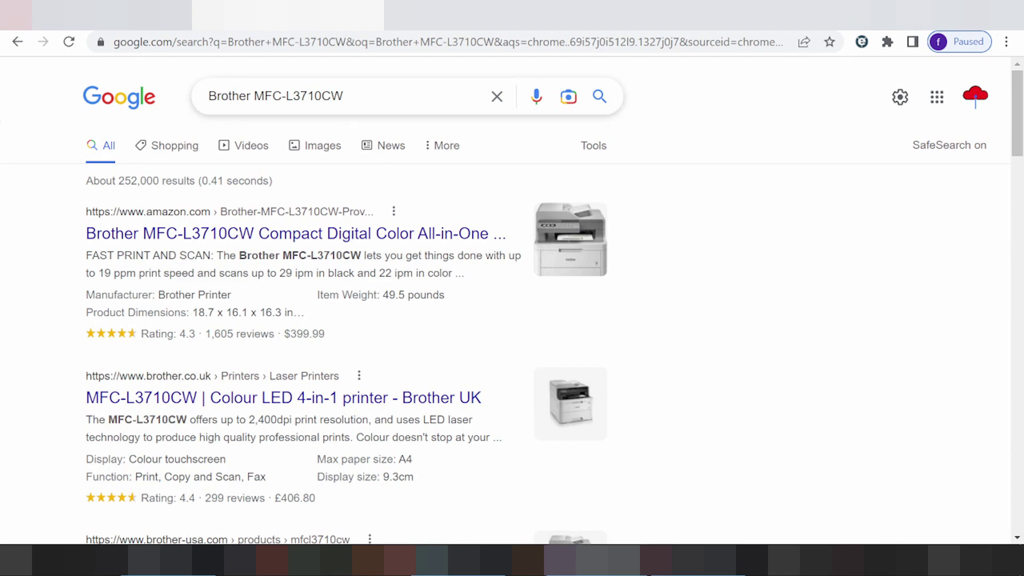
# Step: Search Google for 'Brother MFC-L3710CW driver download' and look through the results
pyautogui.click(343, 96)
pyautogui.write('d')
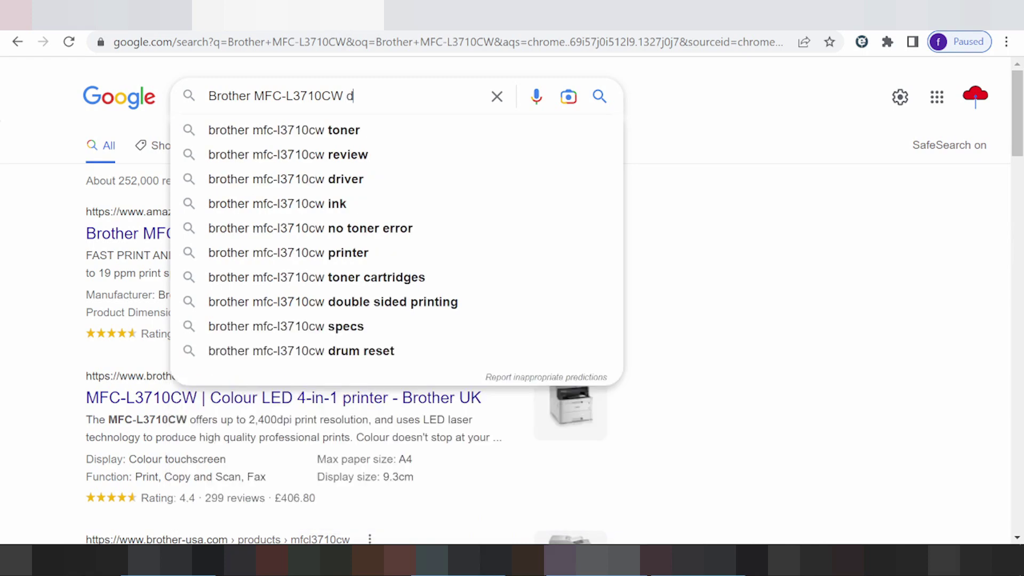
pyautogui.write('river download')
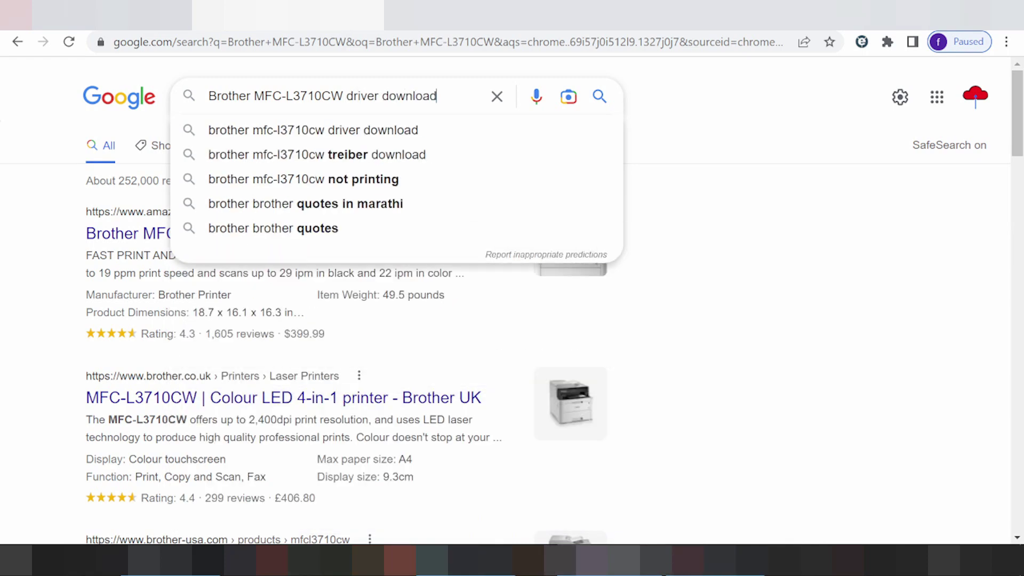
pyautogui.press('Return')
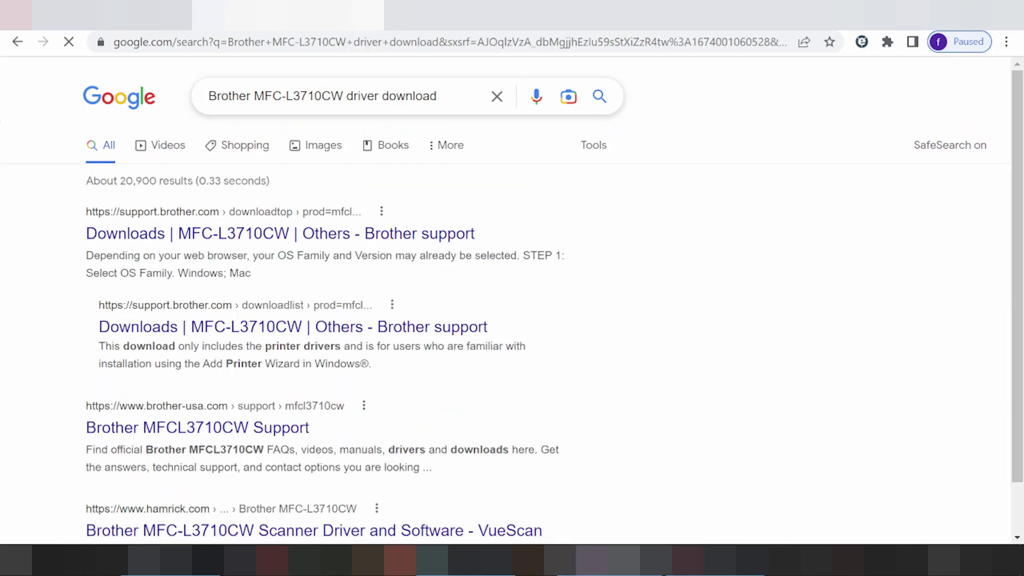
pyautogui.scroll(-1, 512, 296)
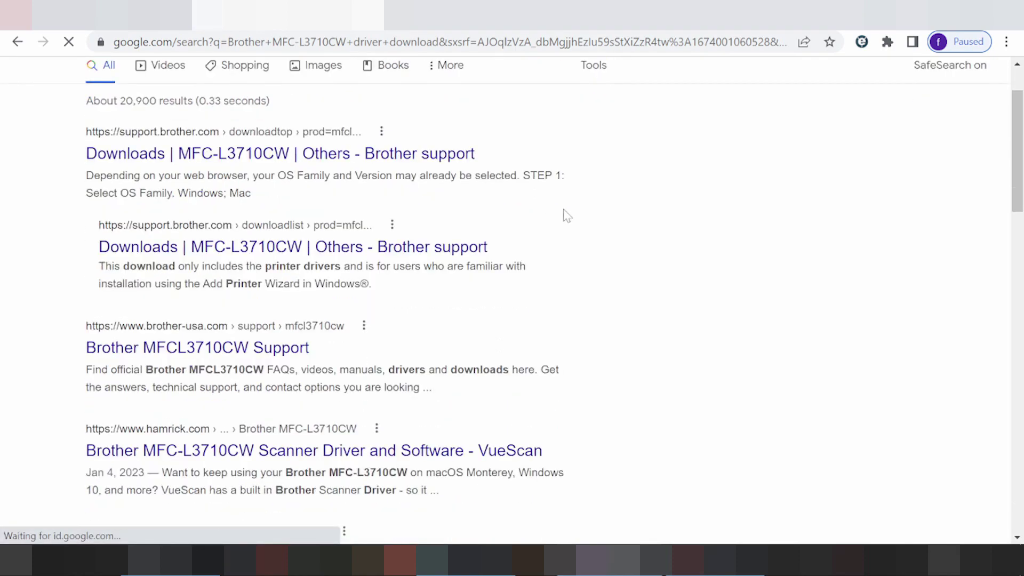
pyautogui.scroll(-2, 570, 216)
pyautogui.scroll(-6, 573, 218)
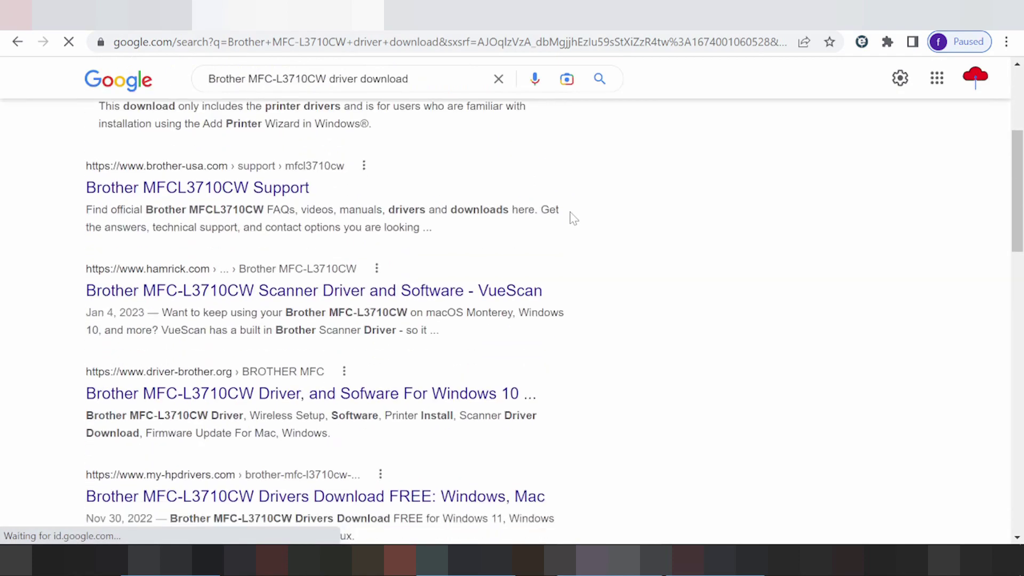
pyautogui.scroll(-9, 573, 219)
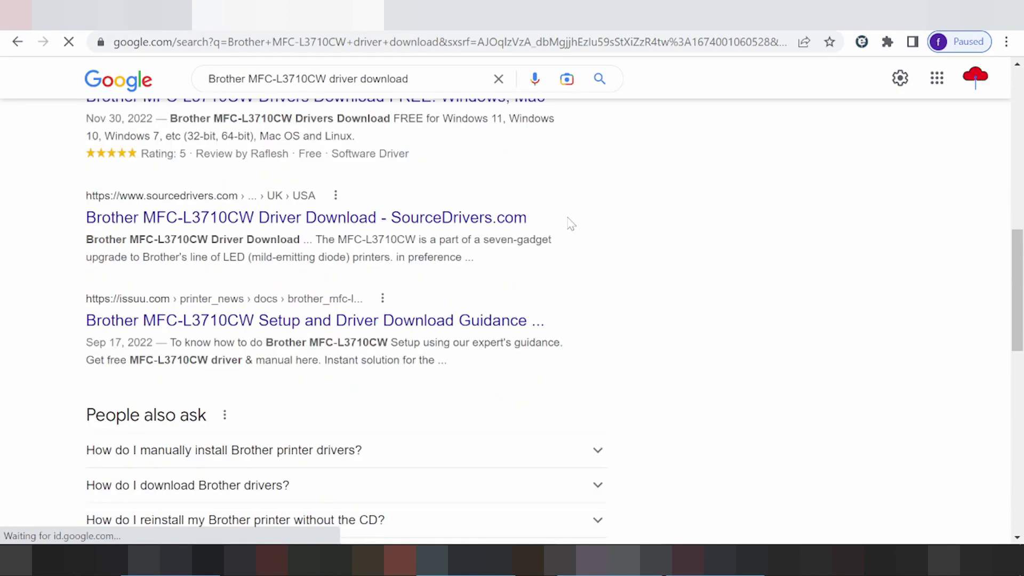
pyautogui.scroll(-3, 606, 250)
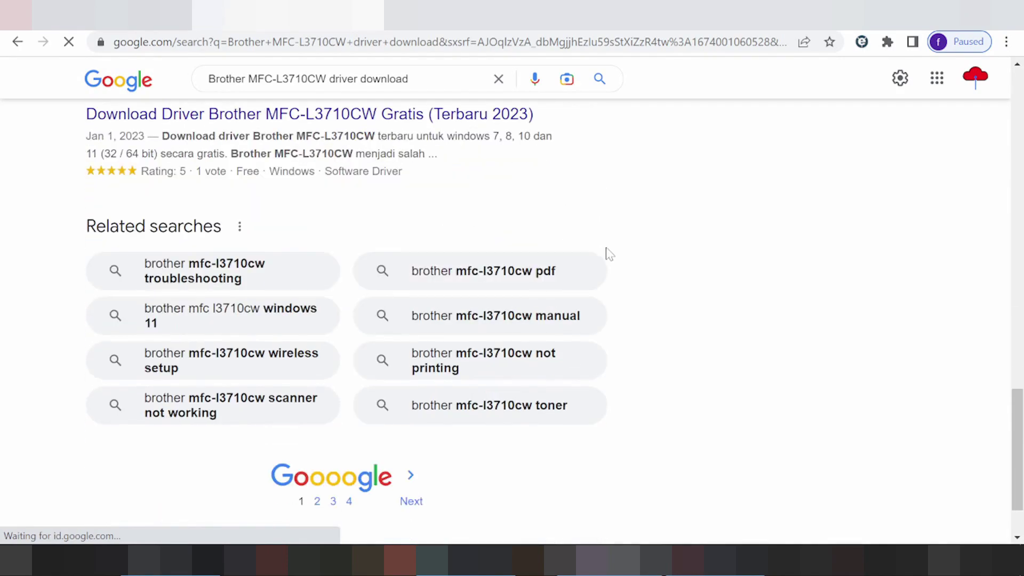
pyautogui.scroll(4, 657, 250)
pyautogui.scroll(15, 659, 251)
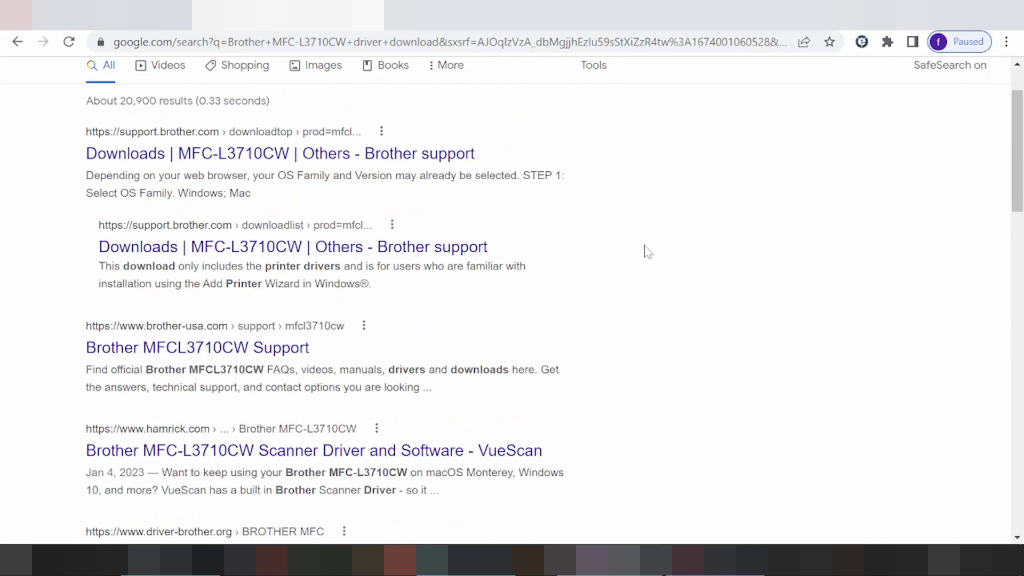
pyautogui.scroll(2, 637, 256)
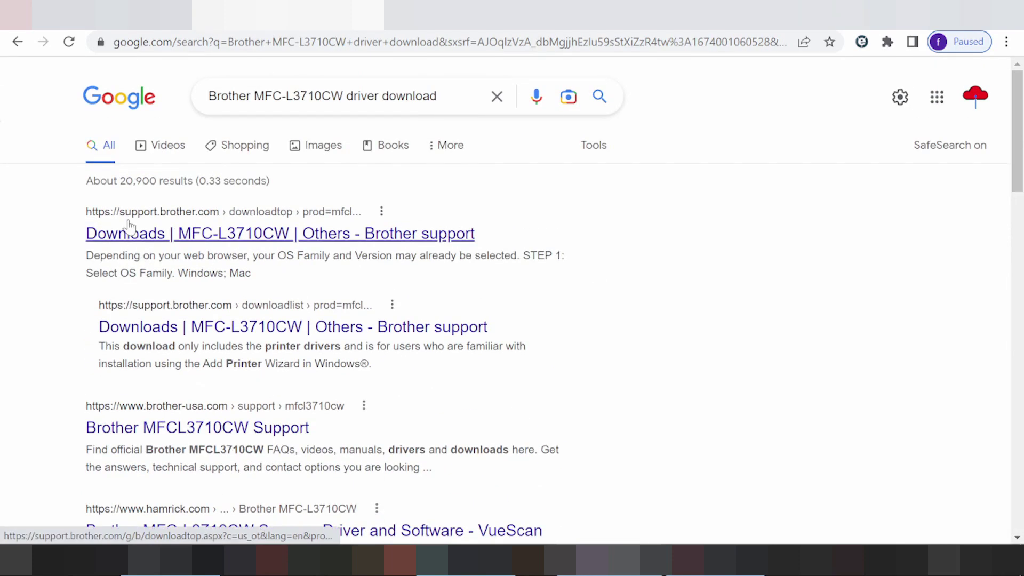
# Step: Open Brother's MFC-L3710CW downloads page and try the Mobile, Linux and Mac OS families
pyautogui.click(208, 226)
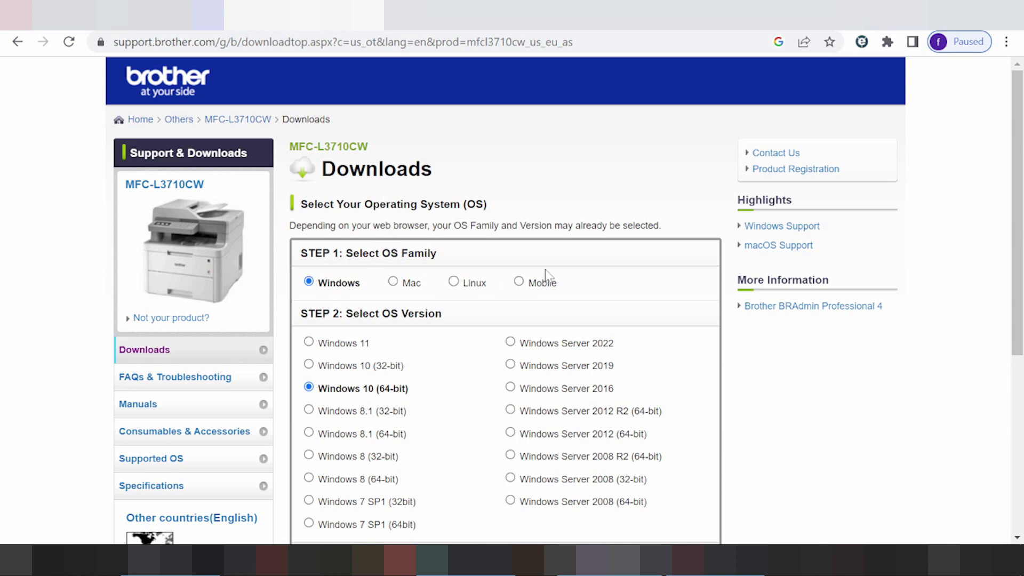
pyautogui.click(530, 294)
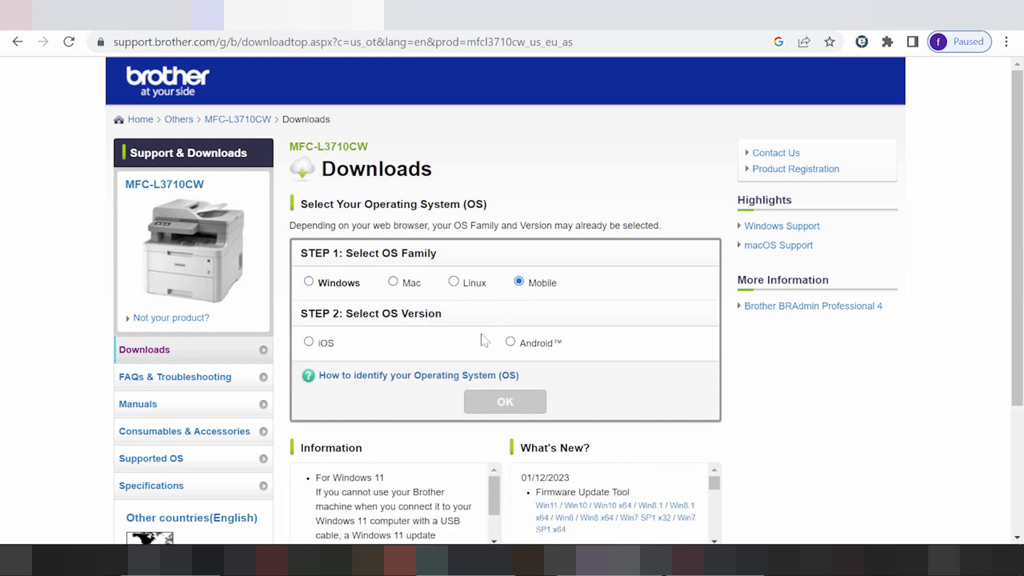
pyautogui.click(470, 285)
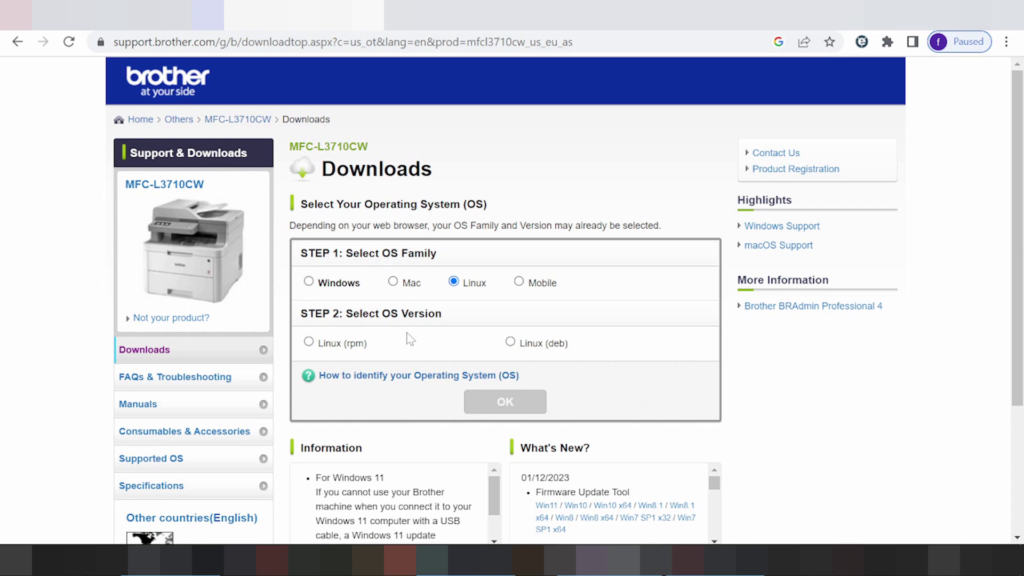
pyautogui.click(409, 282)
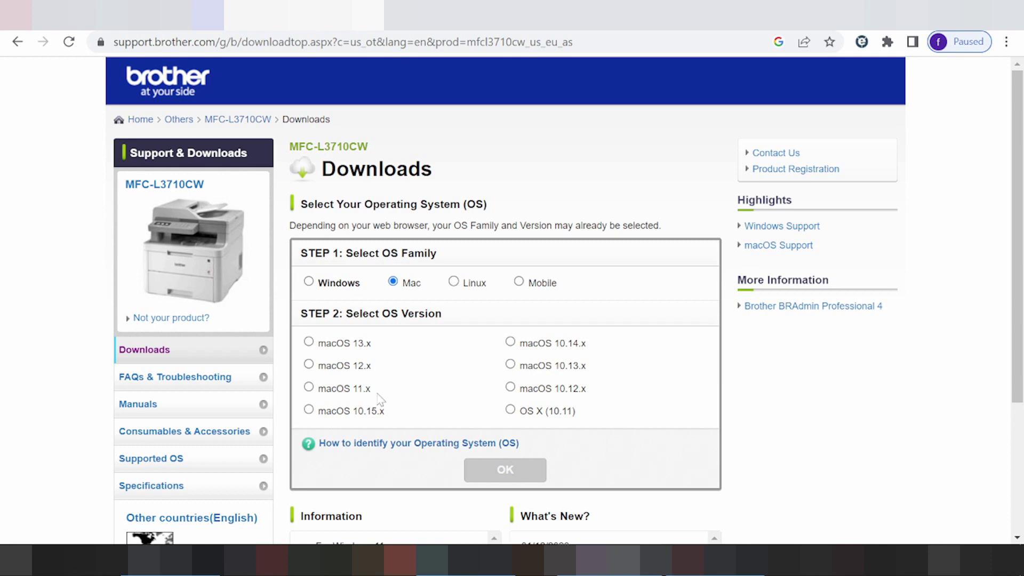
# Step: Select macOS 12.x as the Mac version
pyautogui.moveTo(372, 385); pyautogui.dragTo(353, 343)
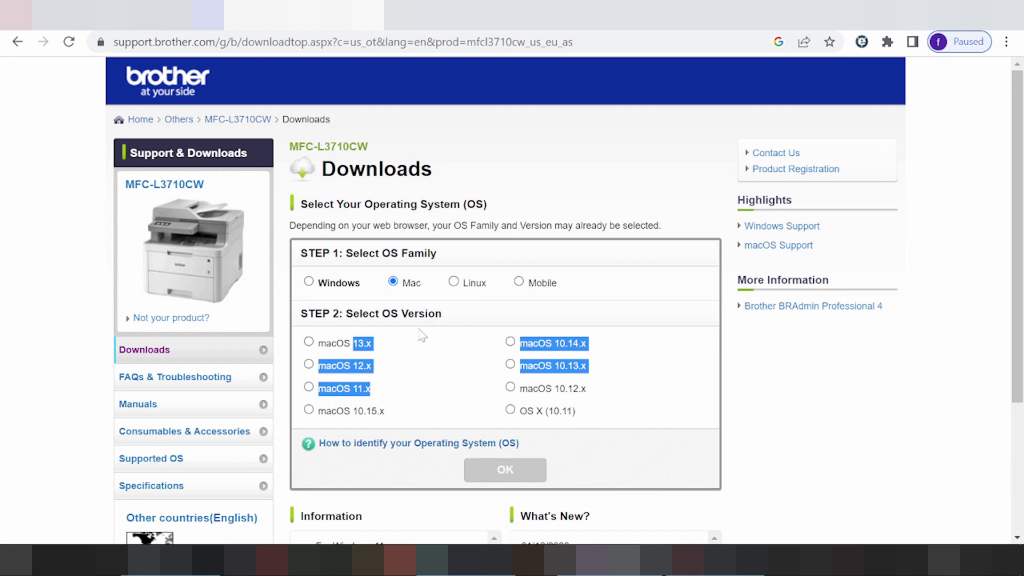
pyautogui.click(353, 343)
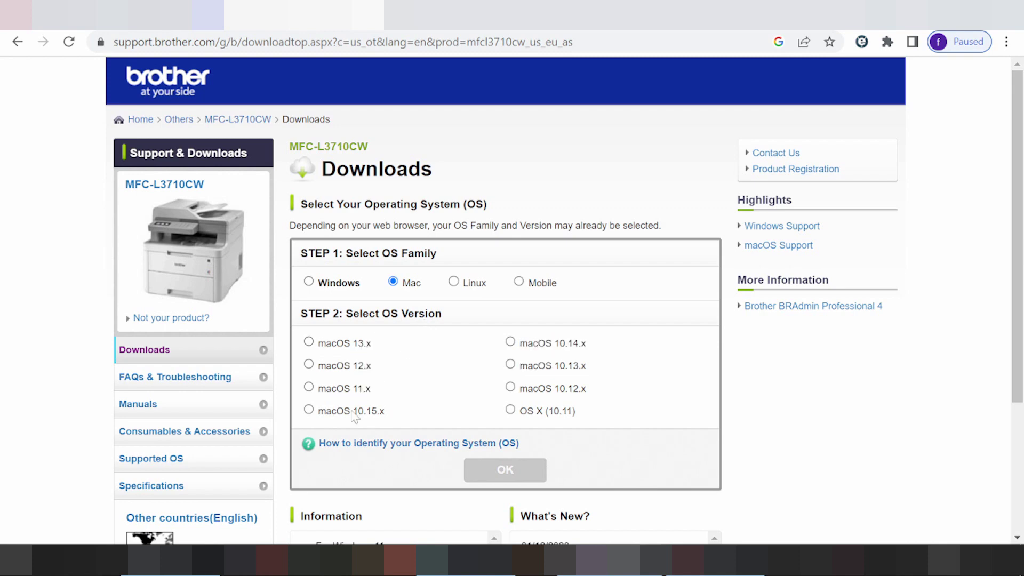
pyautogui.click(335, 365)
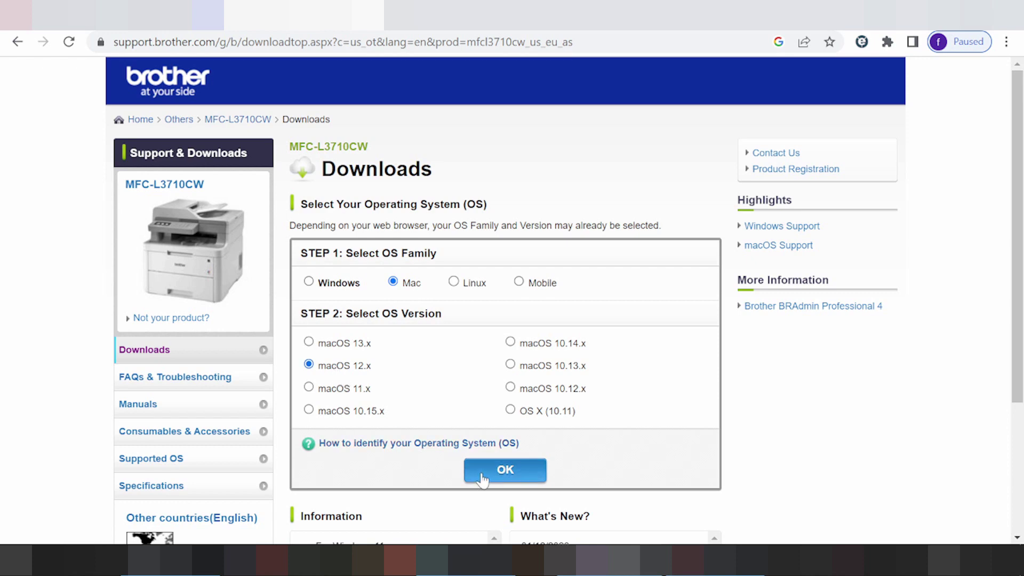
# Step: Confirm macOS 12.x and expand the printer driver's full description
pyautogui.click(481, 480)
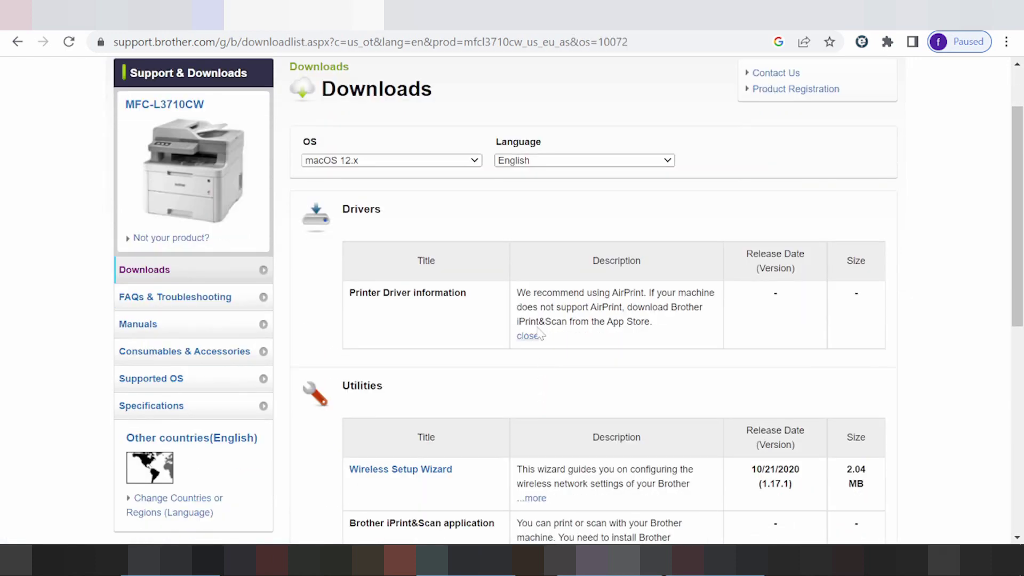
pyautogui.click(530, 336)
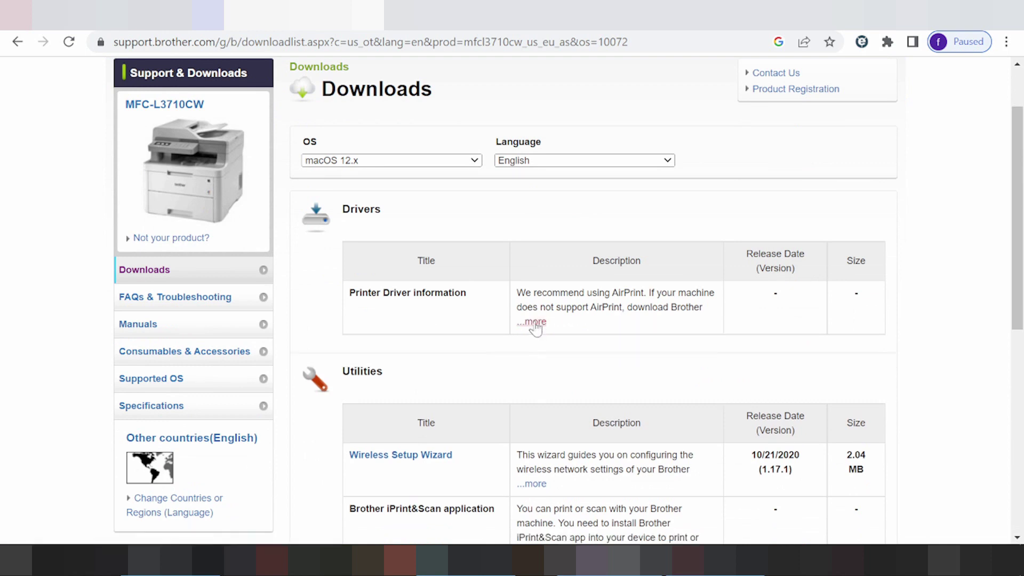
pyautogui.click(532, 322)
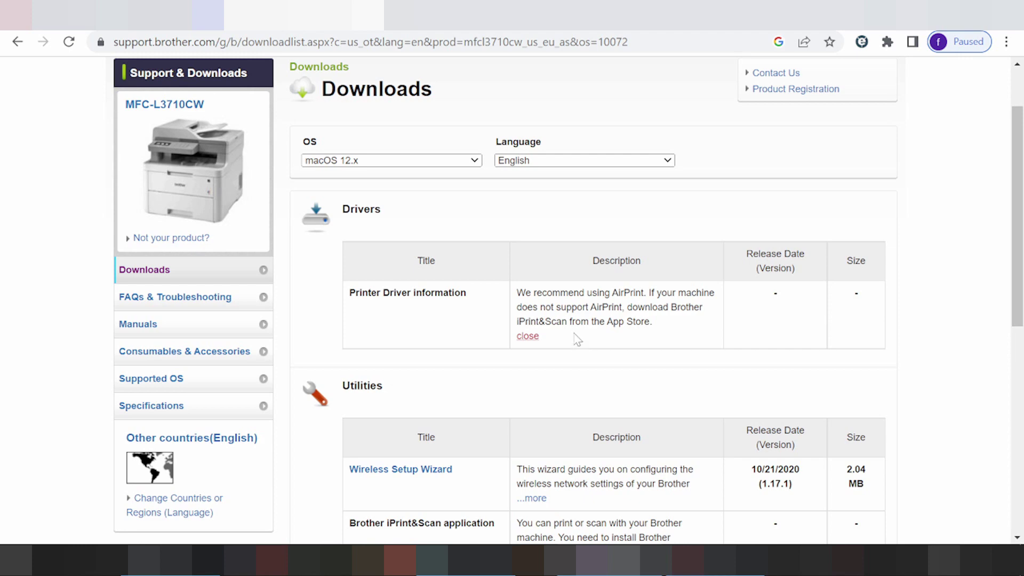
pyautogui.scroll(-5, 578, 339)
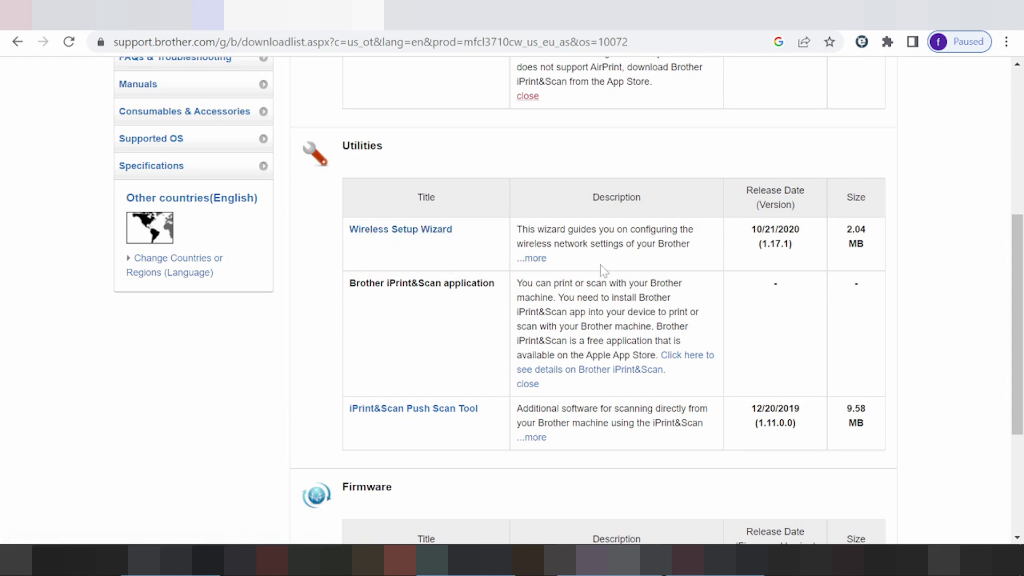
pyautogui.scroll(-4, 600, 283)
pyautogui.scroll(3, 589, 270)
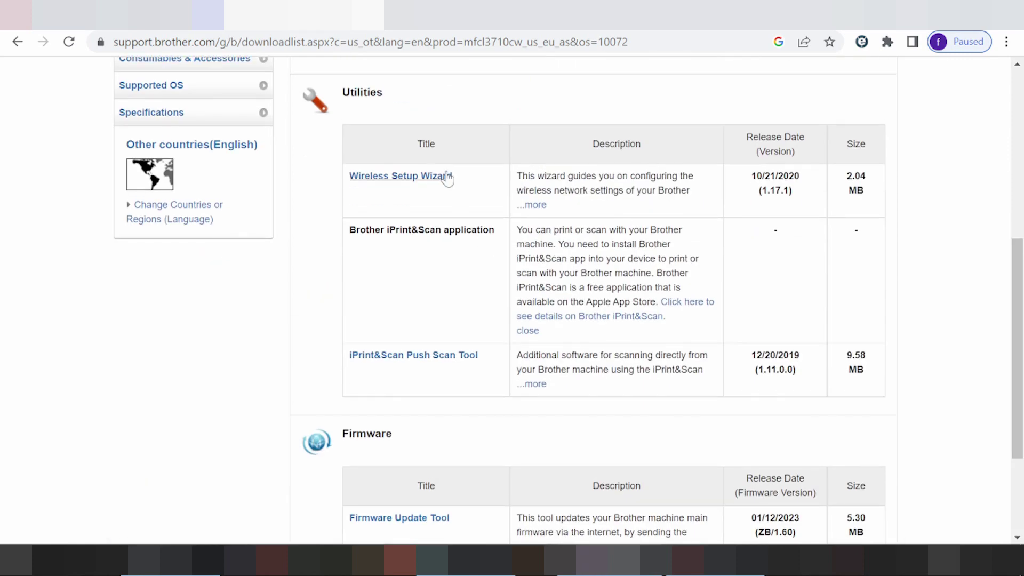
# Step: Check the Wireless Setup Wizard's supported systems, then return to the download list
pyautogui.click(446, 177)
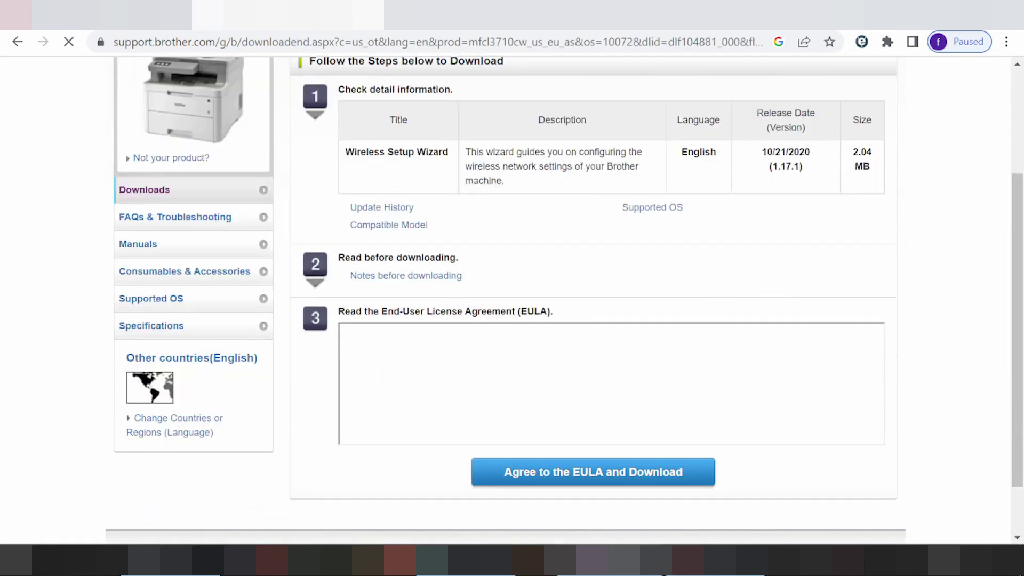
pyautogui.click(615, 209)
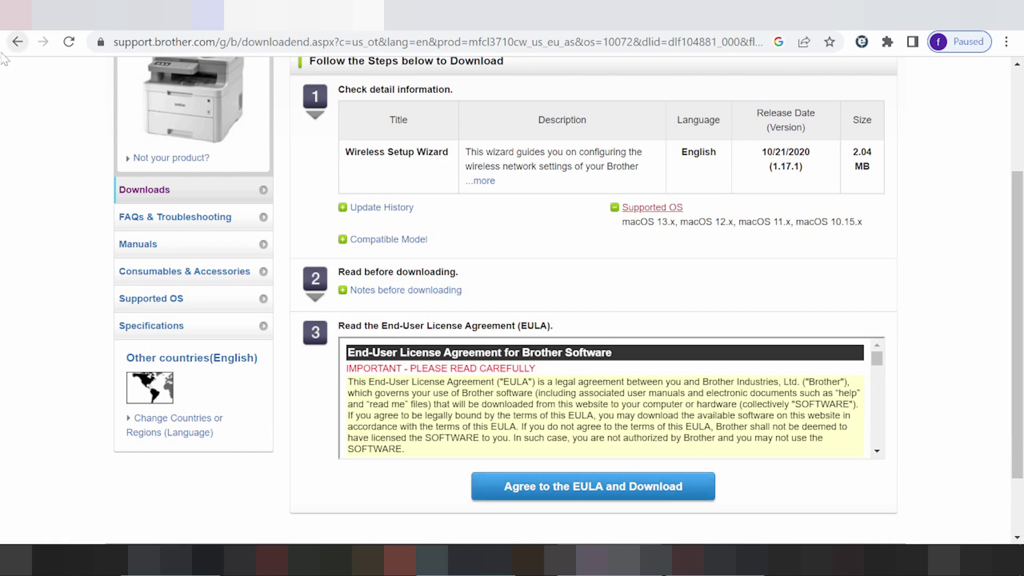
pyautogui.click(18, 41)
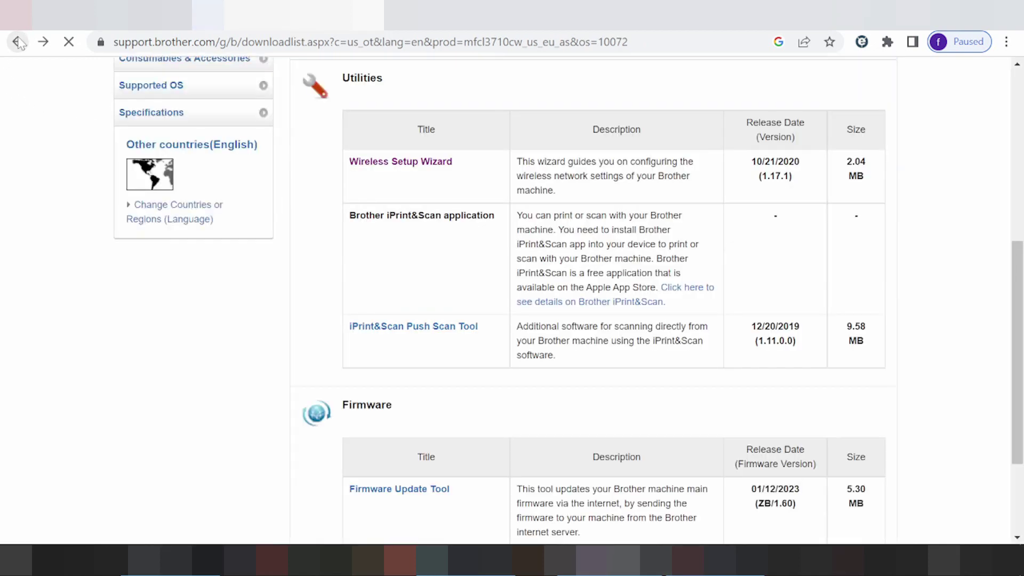
# Step: Go back to the OS selection and choose Windows 11 instead of Windows 10 (64-bit)
pyautogui.click(17, 41)
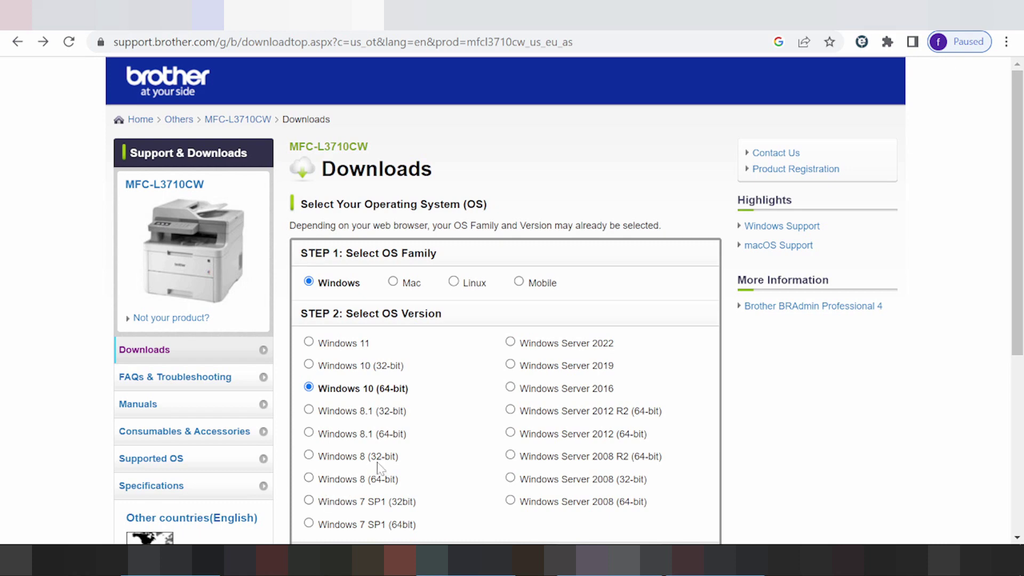
pyautogui.scroll(-3, 528, 352)
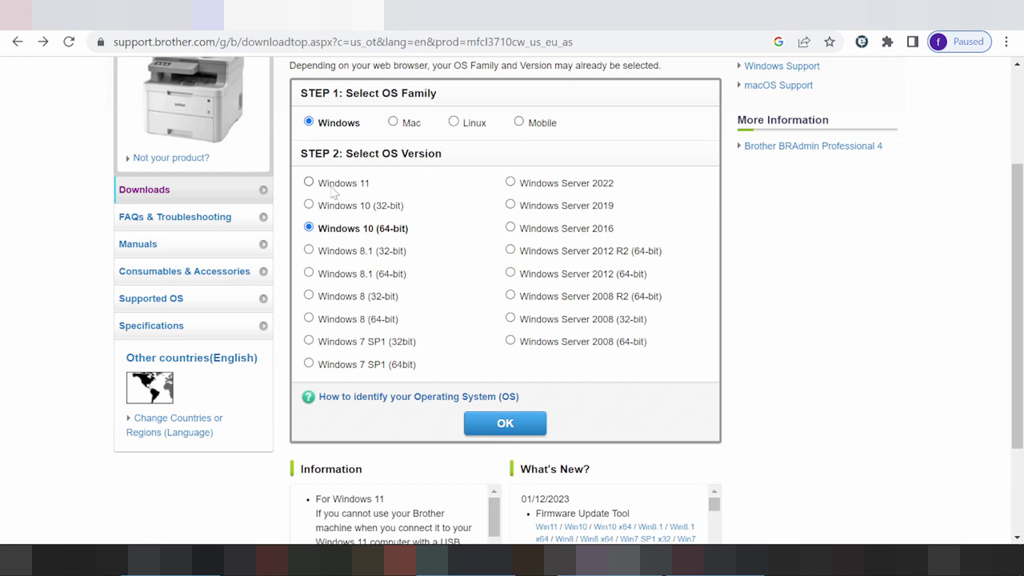
pyautogui.click(331, 187)
# Step: Load the Windows 11 downloads and expand the Full Driver & Software Package's description
pyautogui.click(506, 426)
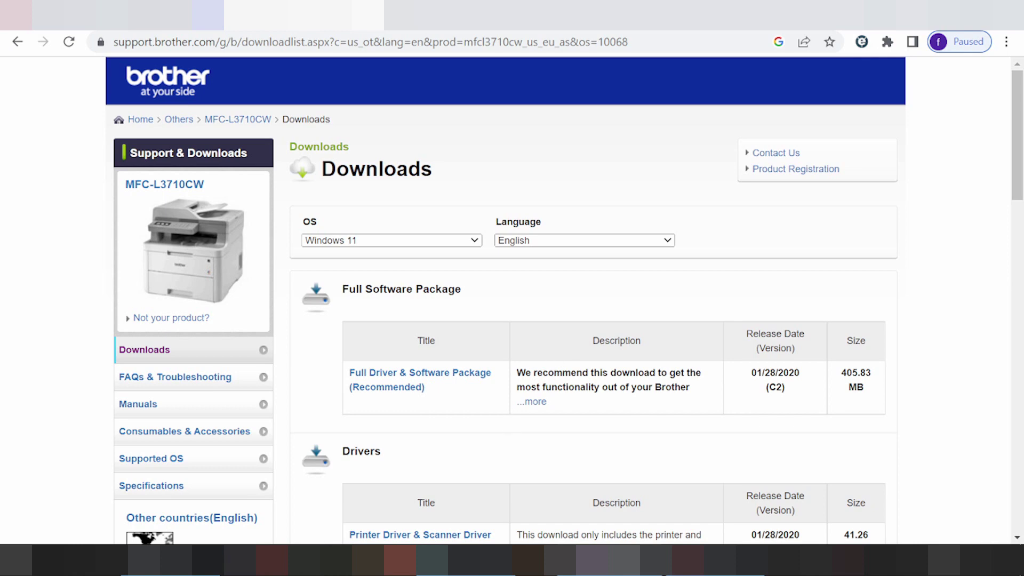
pyautogui.click(535, 402)
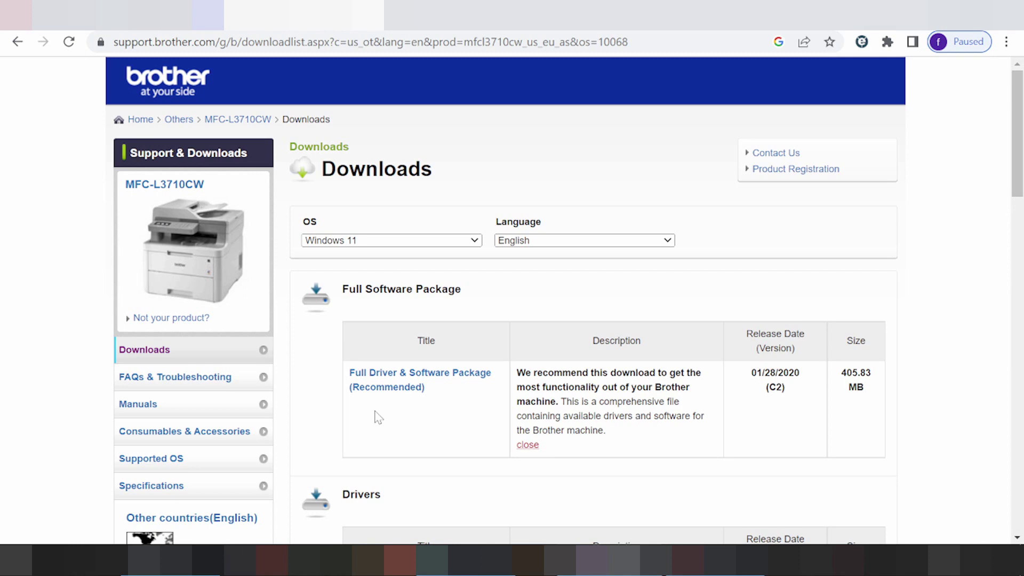
# Step: Show all Windows 11 drivers, including BR-Script, and scroll on through Utilities and Management Tools
pyautogui.scroll(-3, 378, 414)
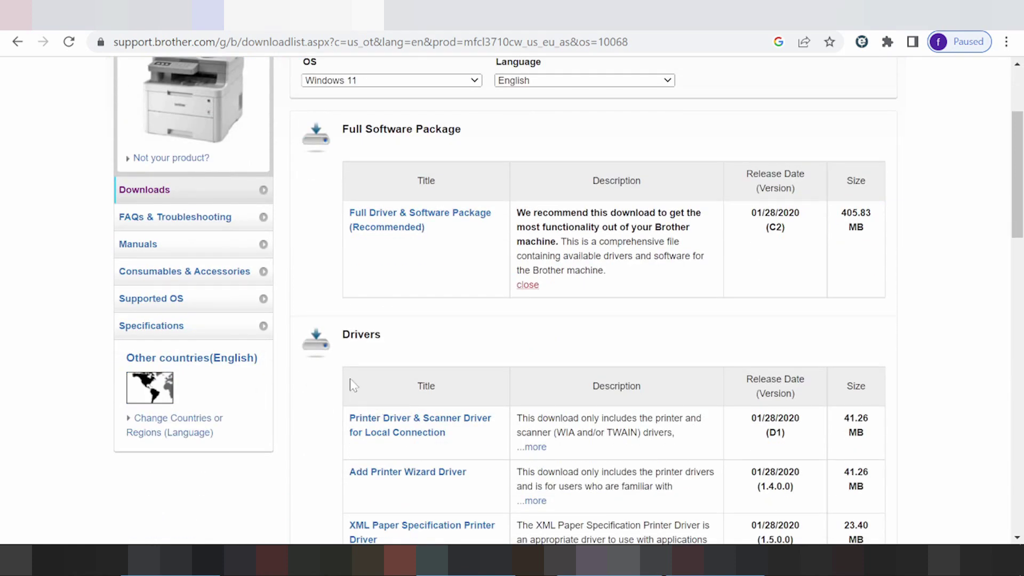
pyautogui.scroll(-2, 350, 380)
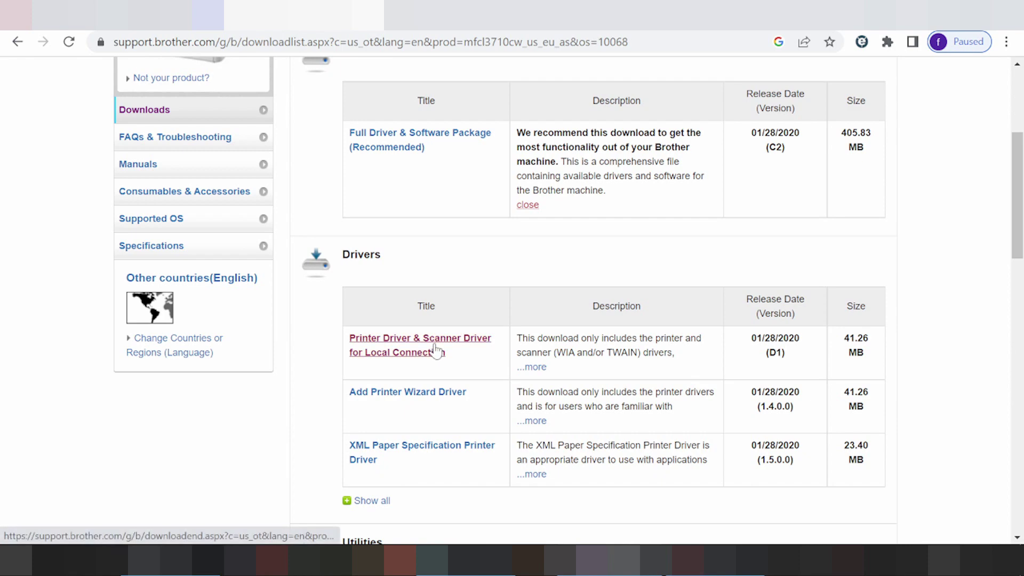
pyautogui.scroll(-2, 436, 354)
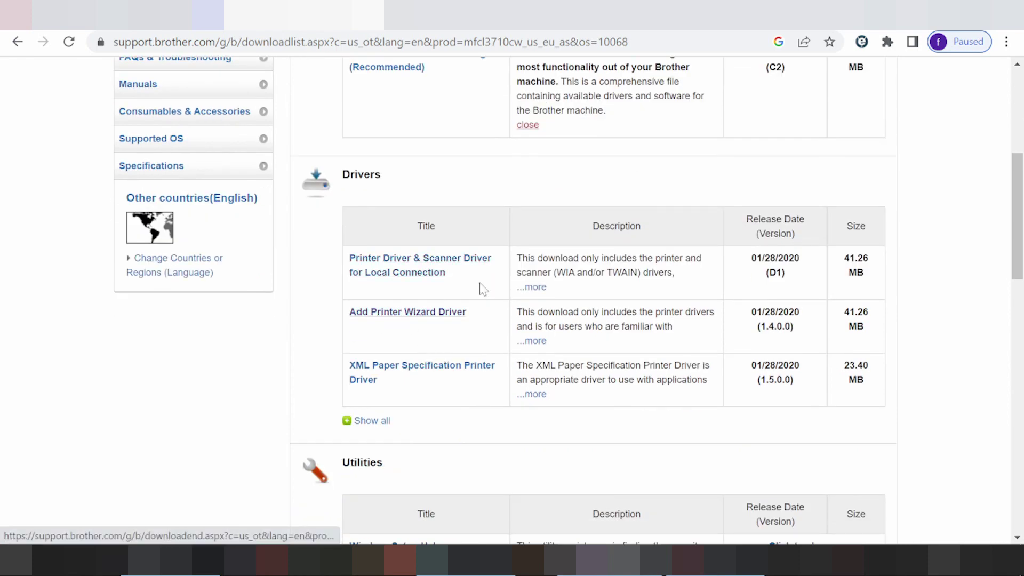
pyautogui.scroll(-2, 434, 336)
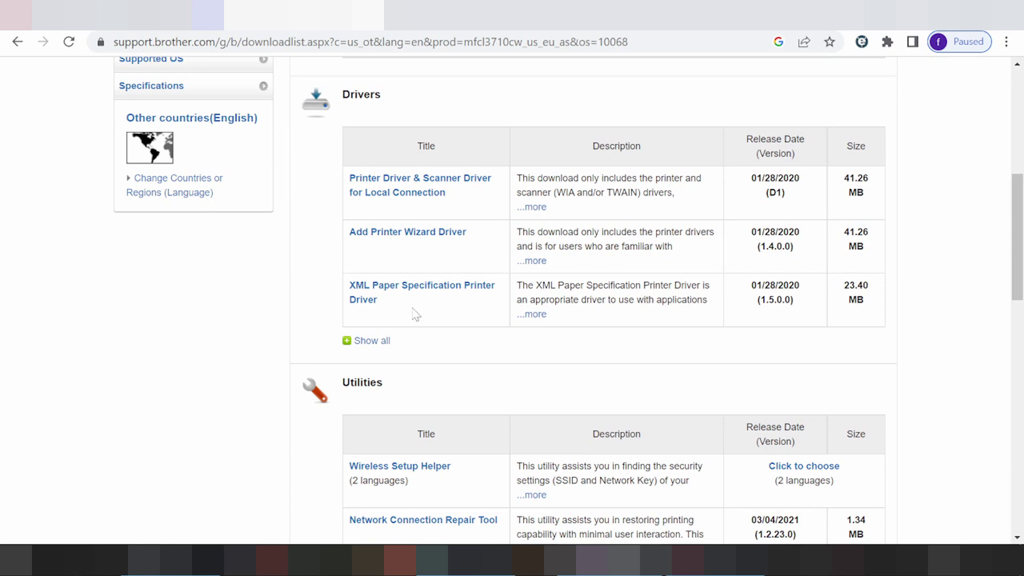
pyautogui.scroll(-3, 414, 316)
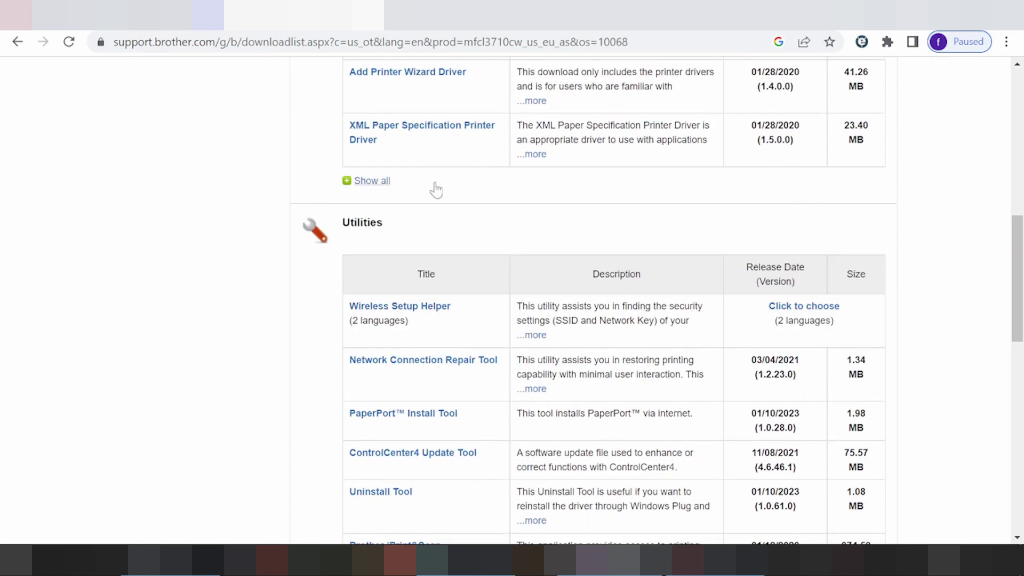
pyautogui.click(372, 188)
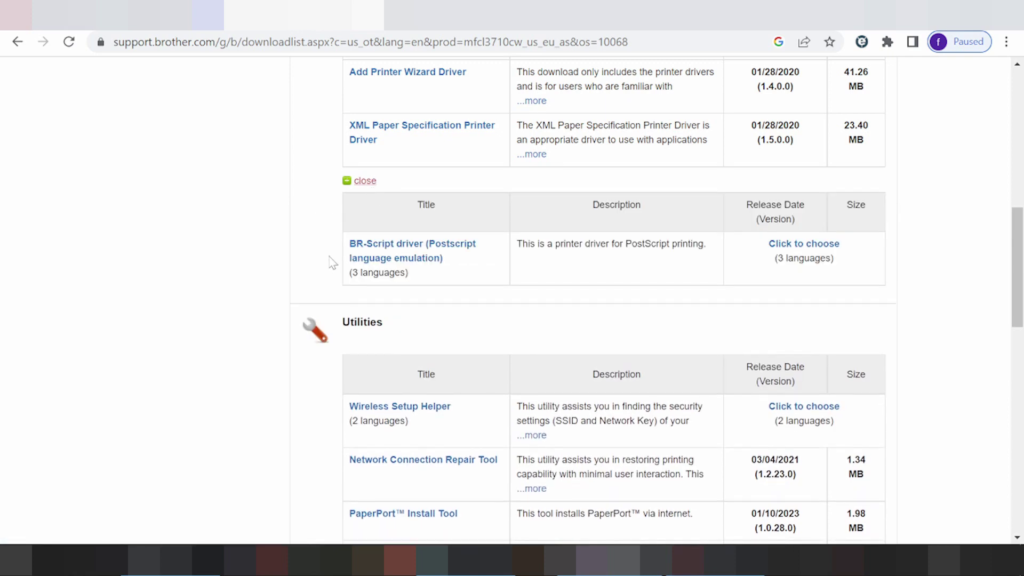
pyautogui.scroll(-1, 402, 285)
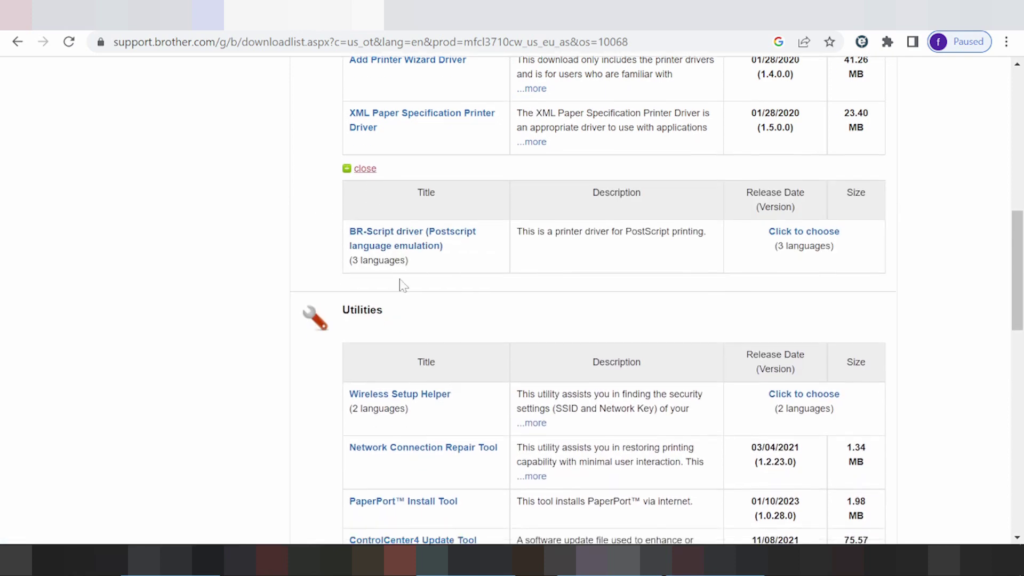
pyautogui.scroll(-4, 403, 285)
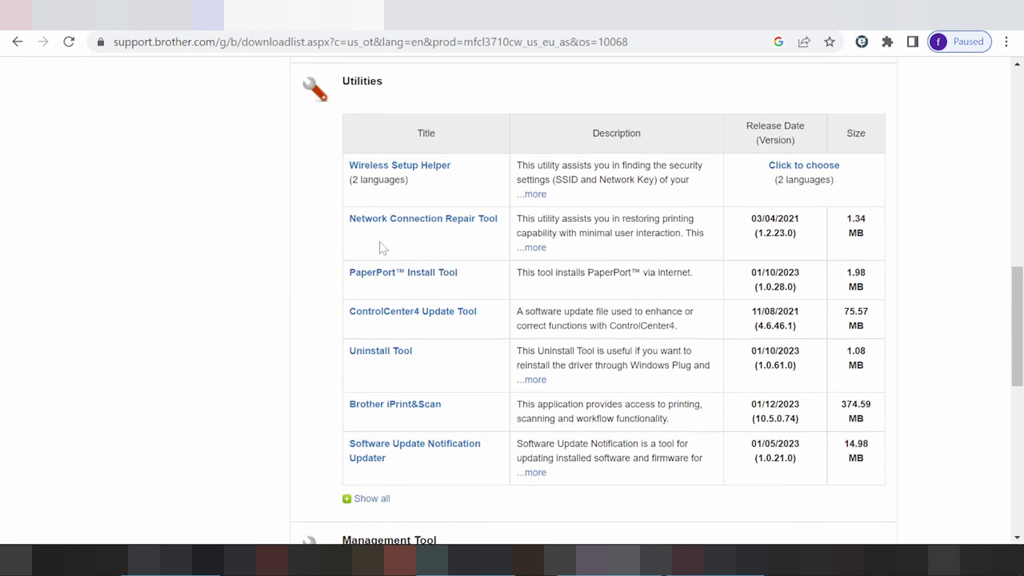
pyautogui.scroll(-1, 382, 247)
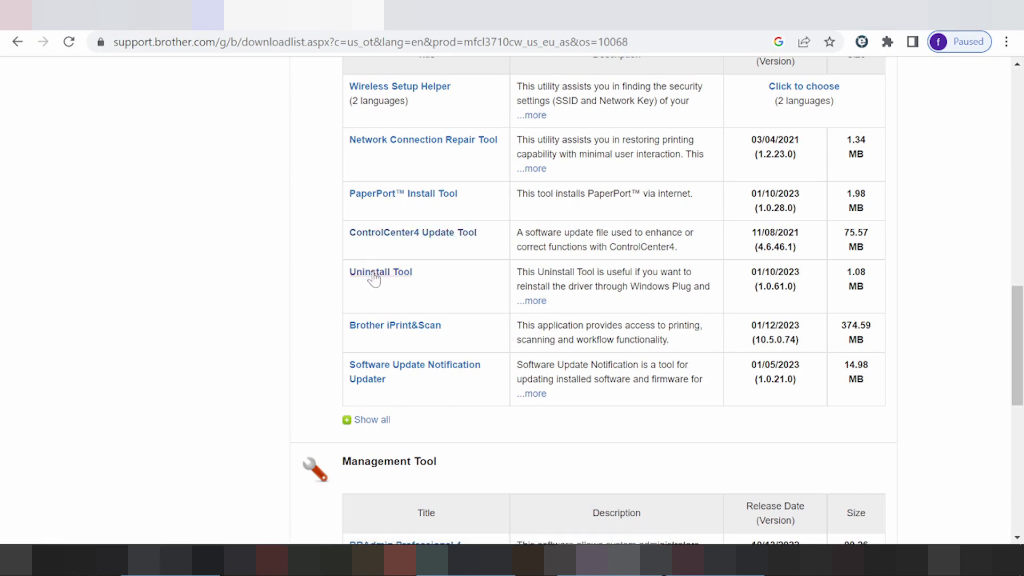
pyautogui.scroll(-2, 372, 325)
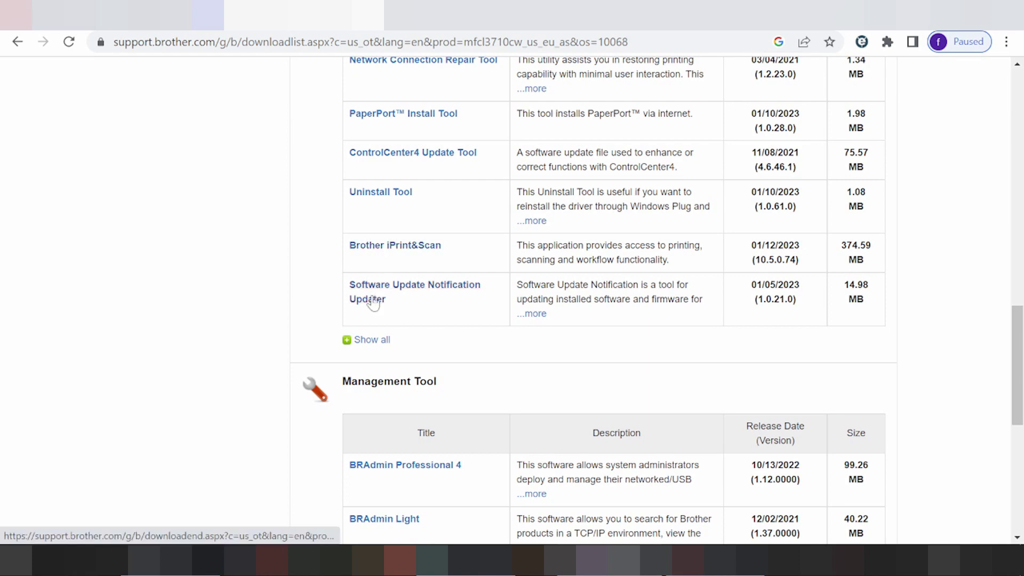
# Step: Show all utilities, such as Status Monitor Update Tool, and browse the expanded list
pyautogui.click(353, 346)
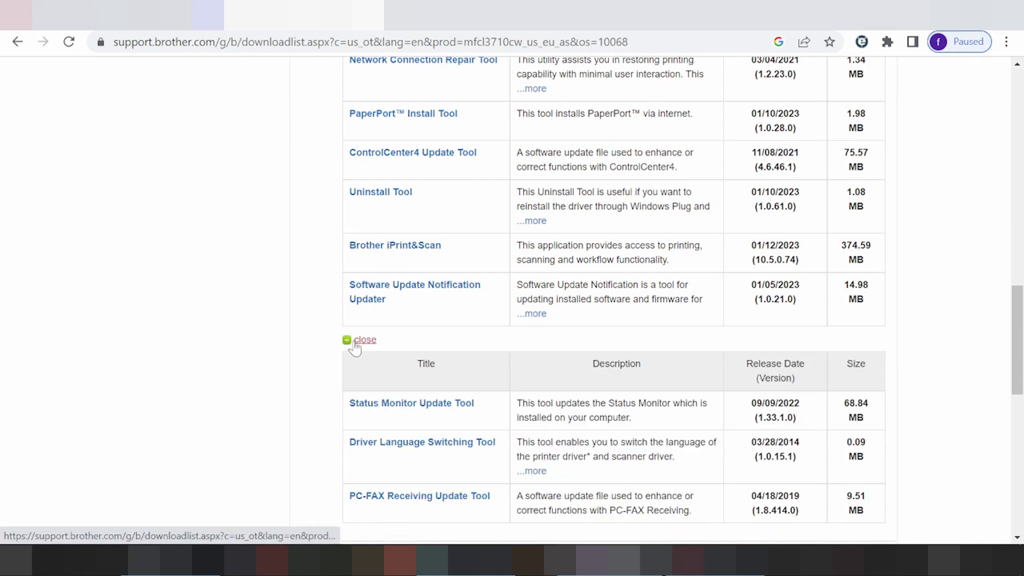
pyautogui.scroll(-2, 355, 347)
pyautogui.scroll(-2, 395, 298)
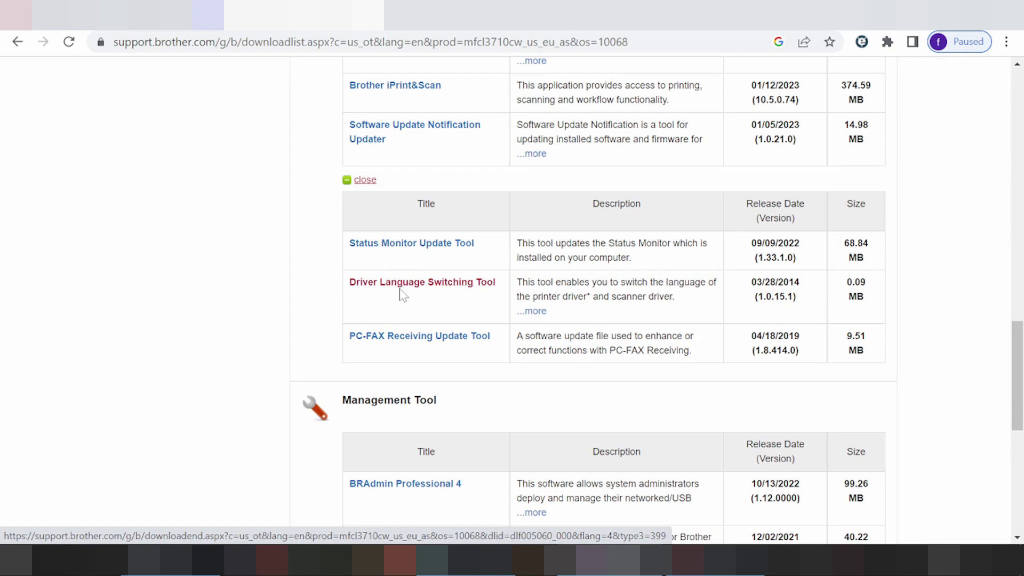
pyautogui.scroll(-1, 409, 335)
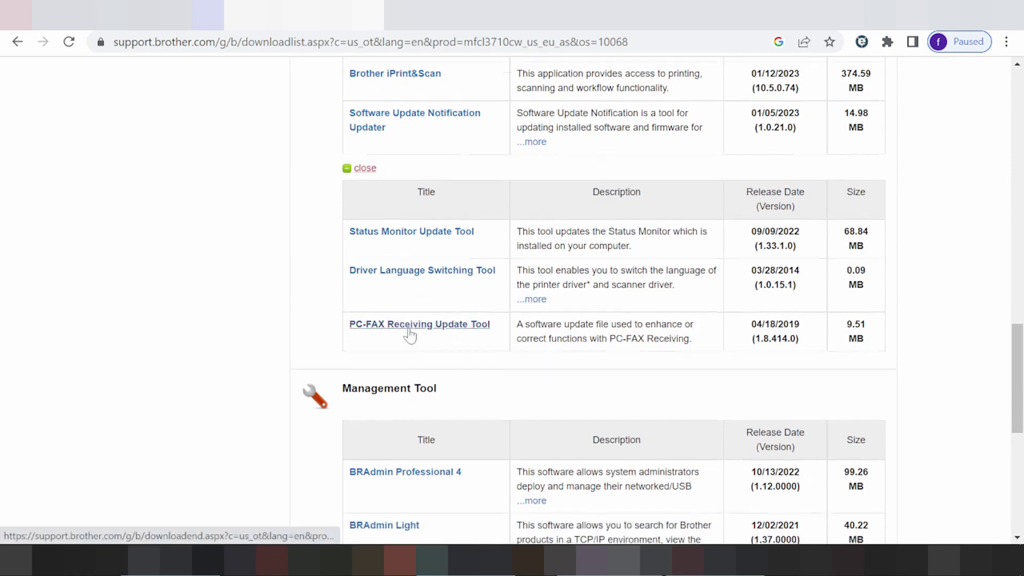
pyautogui.scroll(-5, 410, 334)
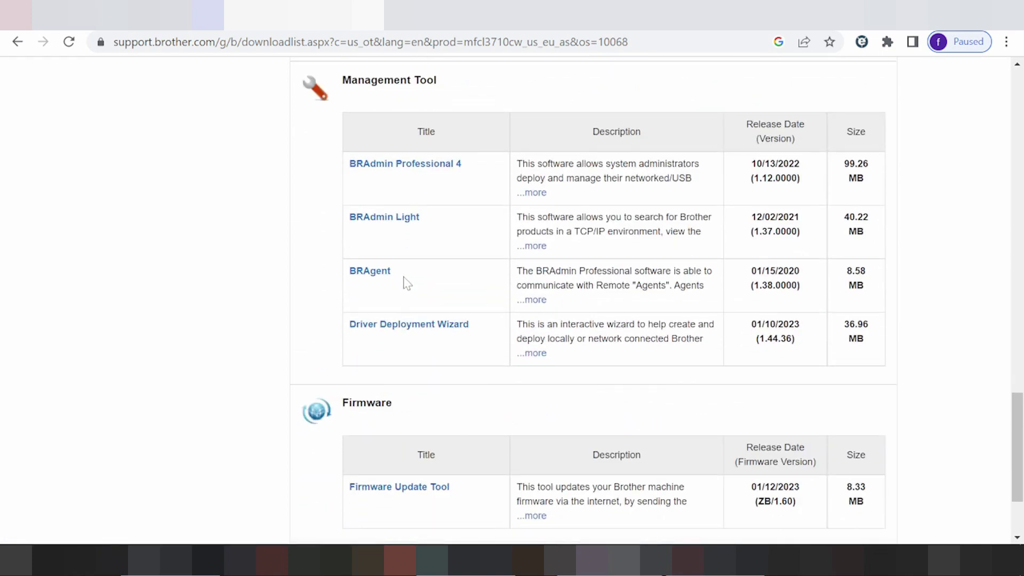
pyautogui.scroll(-2, 407, 282)
pyautogui.scroll(7, 405, 282)
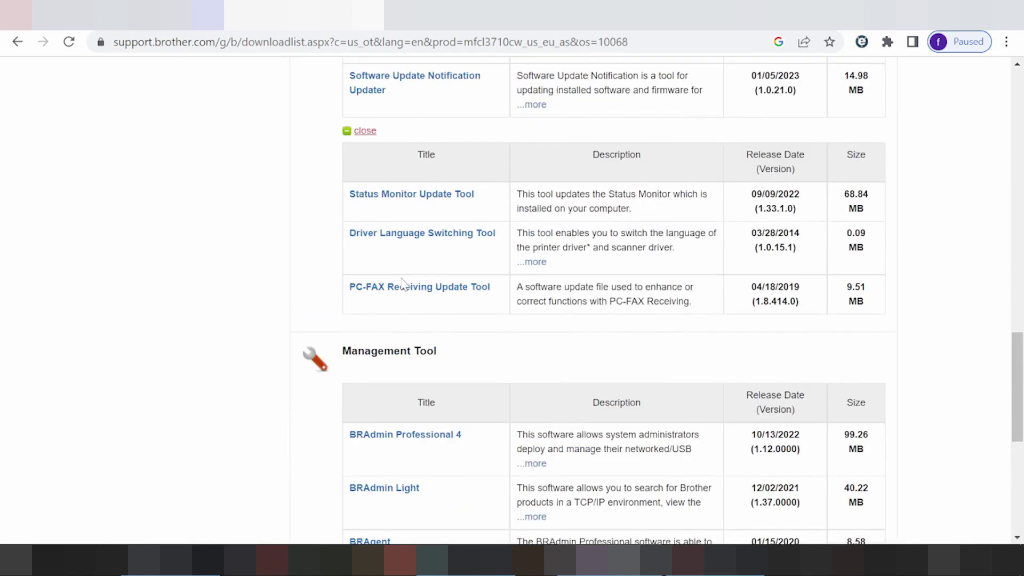
pyautogui.scroll(20, 405, 283)
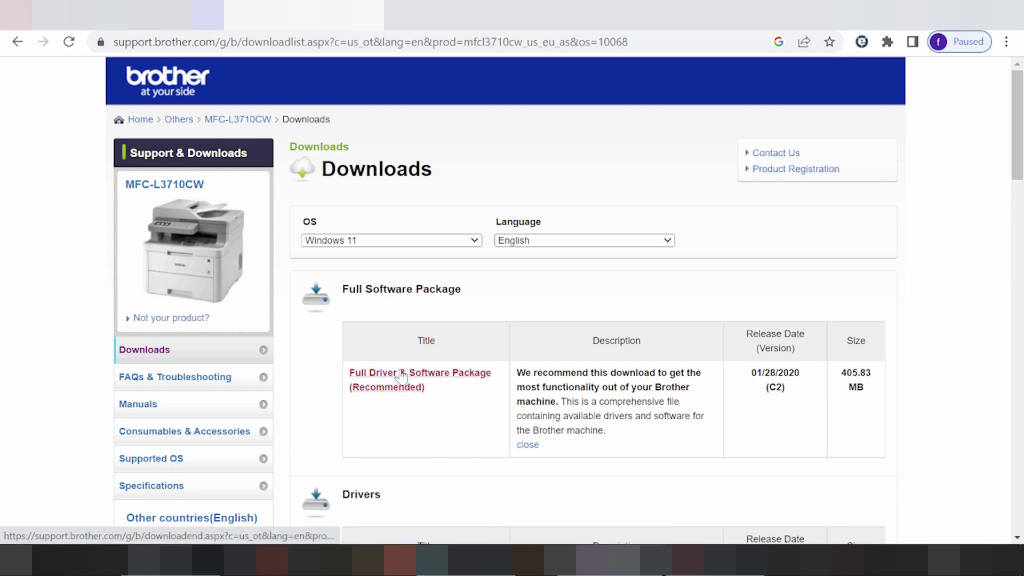
# Step: Open the Full Driver & Software Package page and confirm Windows 11 is supported
pyautogui.click(423, 377)
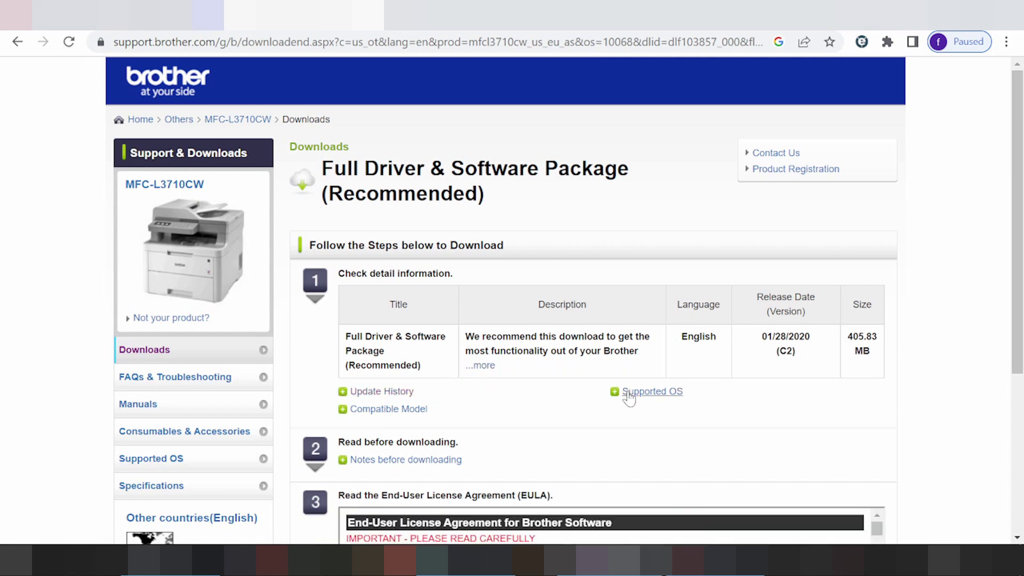
pyautogui.click(616, 397)
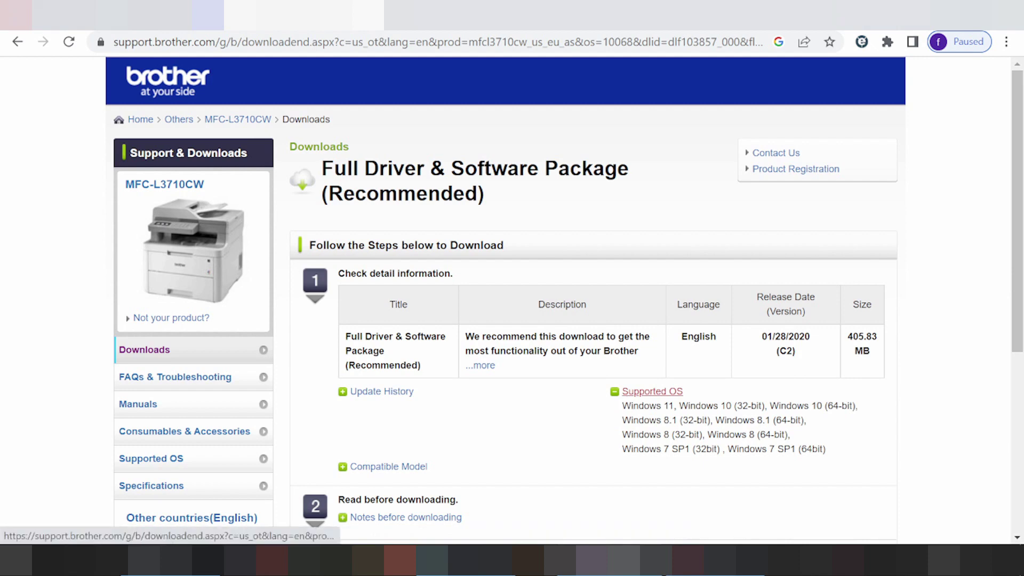
pyautogui.moveTo(683, 391)
pyautogui.mouseDown()
pyautogui.moveTo(635, 392)
pyautogui.moveTo(667, 391)
pyautogui.moveTo(688, 406)
pyautogui.mouseUp()
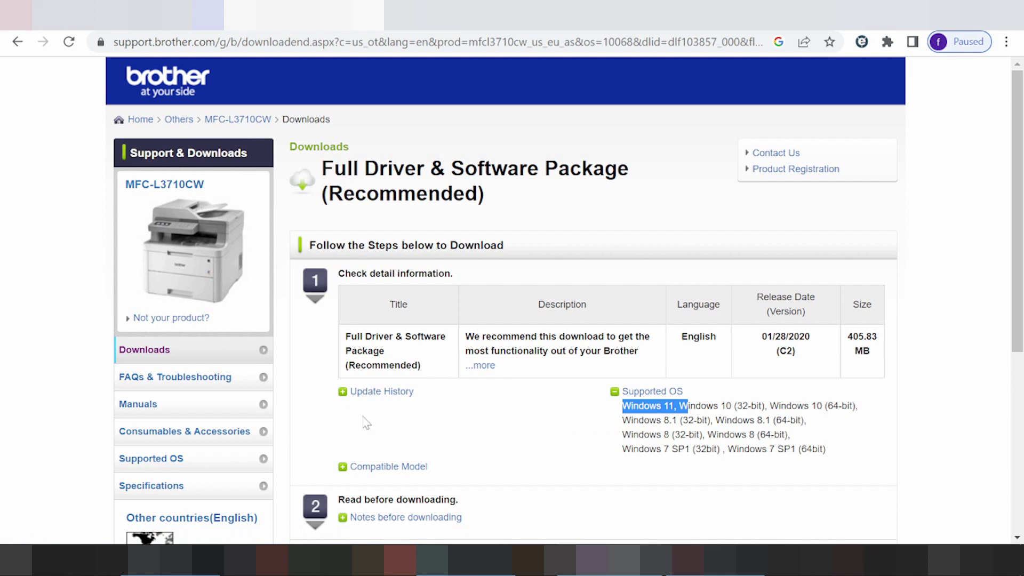
# Step: Expand the package's update history and compatible models, showing MFC-L3710CW
pyautogui.click(343, 392)
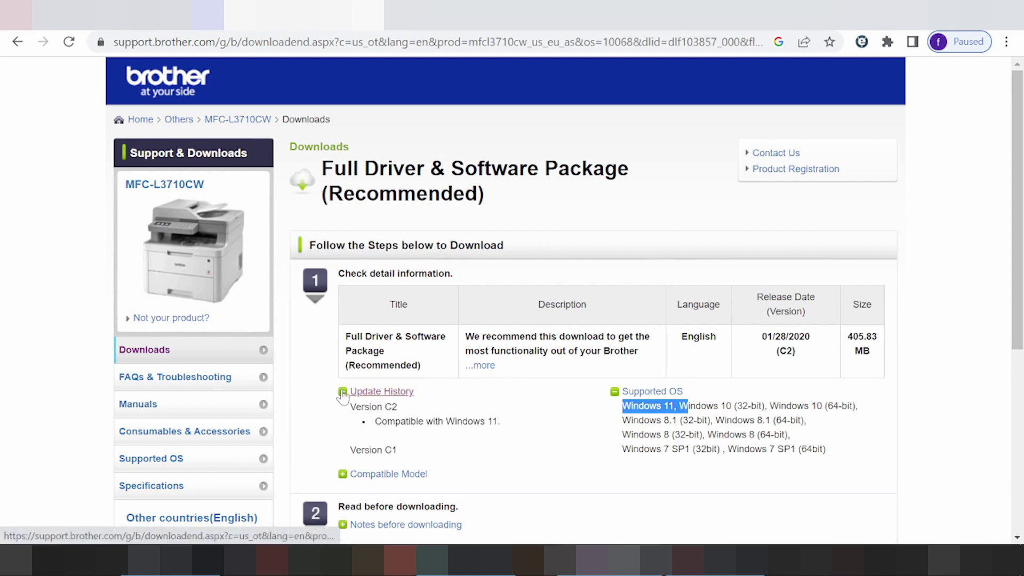
pyautogui.scroll(-3, 343, 395)
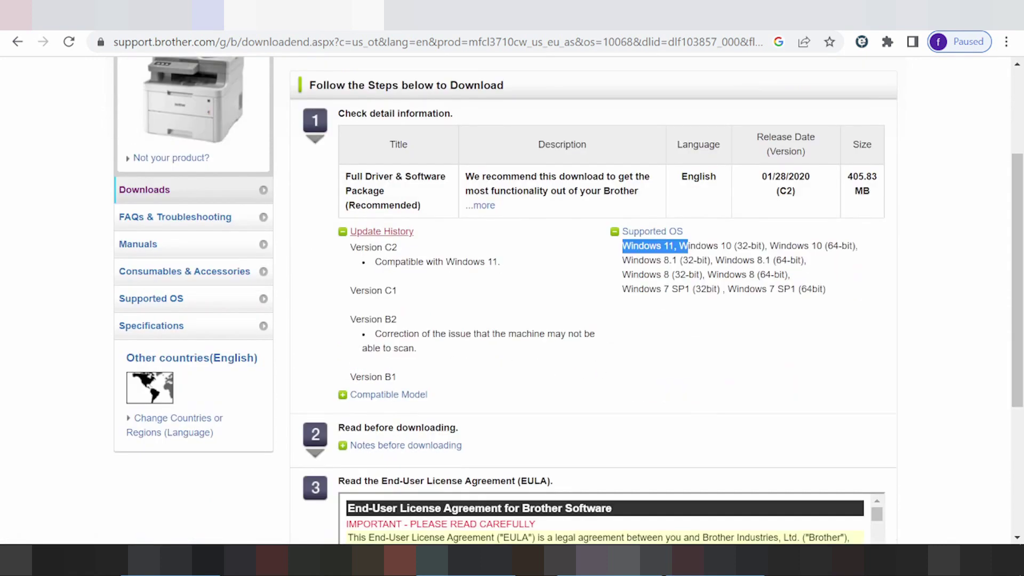
pyautogui.click(343, 396)
pyautogui.scroll(-1, 360, 422)
pyautogui.scroll(-4, 359, 421)
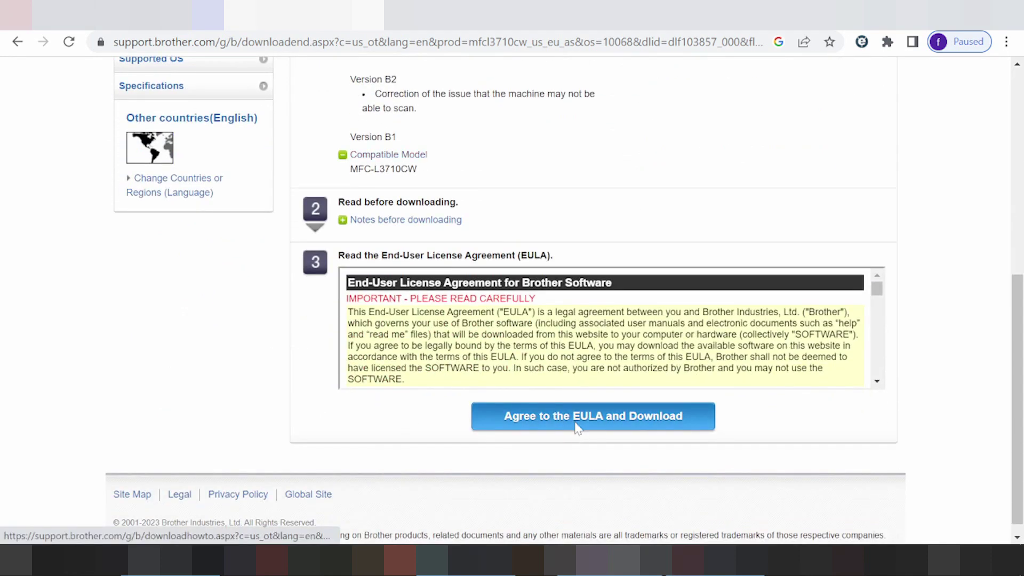
# Step: Agree to the EULA and start downloading the 406 MB EXE installer
pyautogui.click(575, 417)
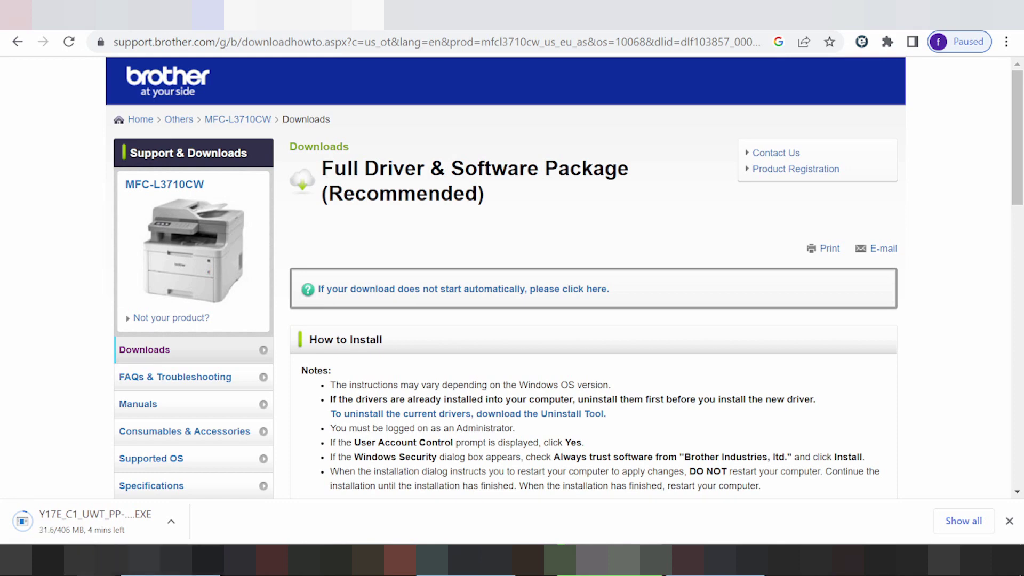
pyautogui.click(179, 523)
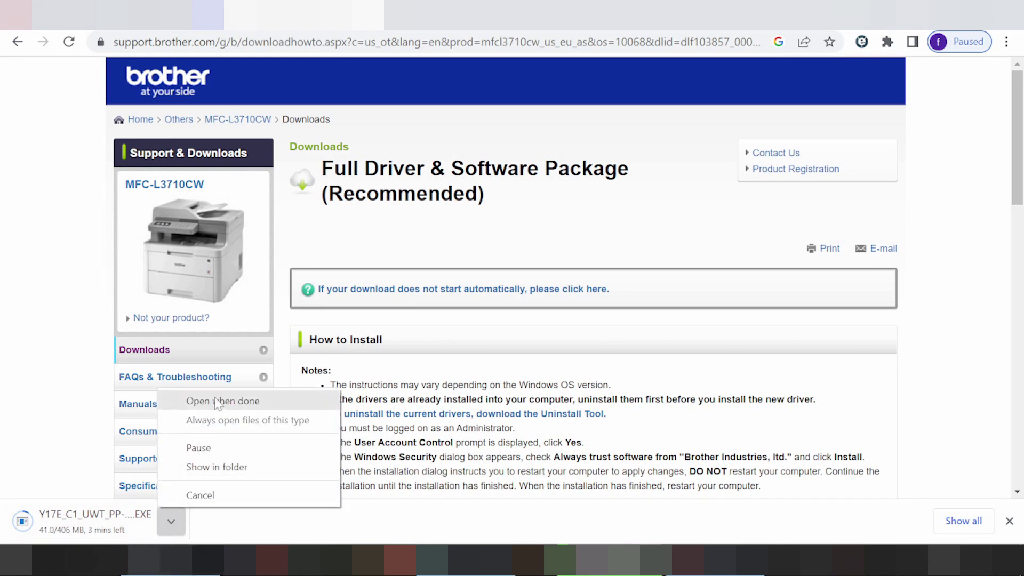
pyautogui.click(43, 460)
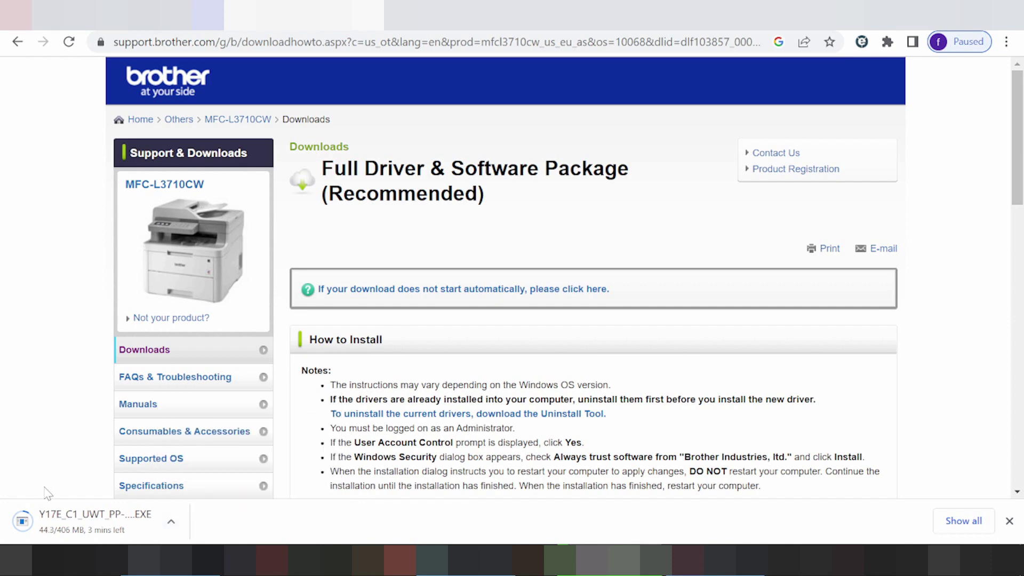